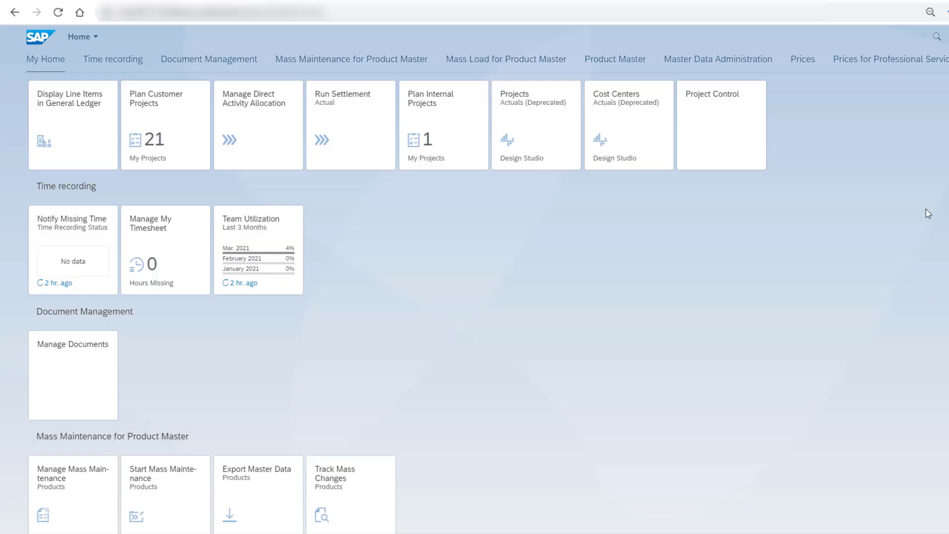
- Open the Manage Your Solution app from the launchpad search
{"action": "left_click", "coordinate": [938, 37]}
{"action": "type", "text": "manage"}
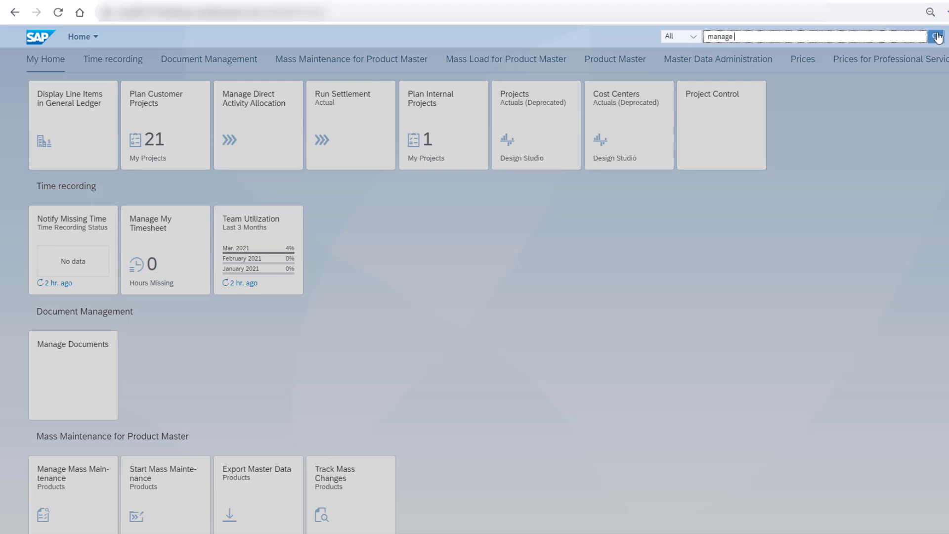
{"action": "type", "text": " your solution"}
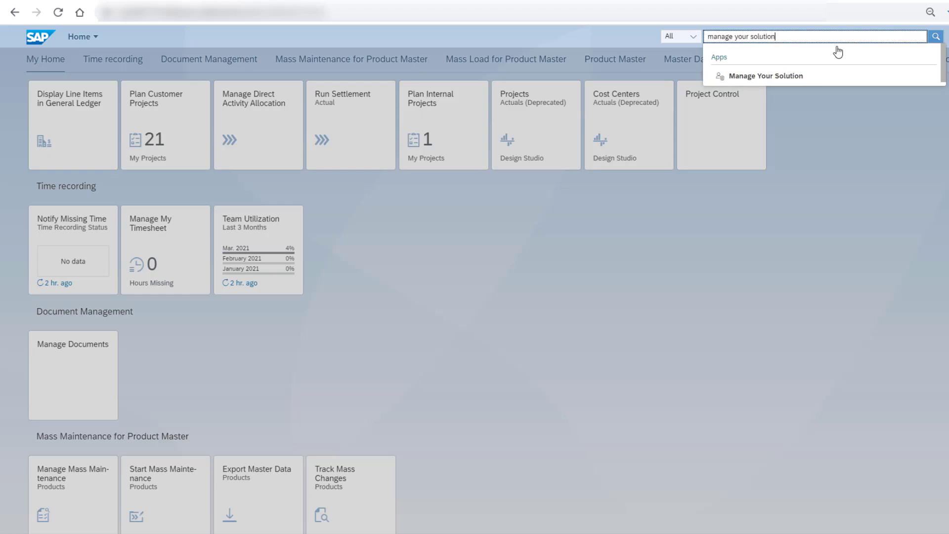
{"action": "left_click", "coordinate": [817, 76]}
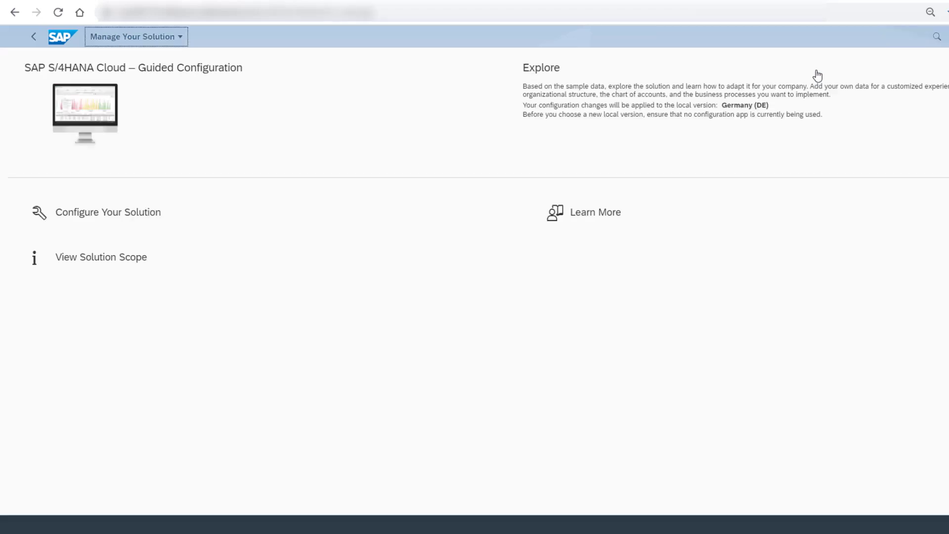
- Find the 'project billing' configuration items and open Billing Profile
{"action": "left_click", "coordinate": [161, 214]}
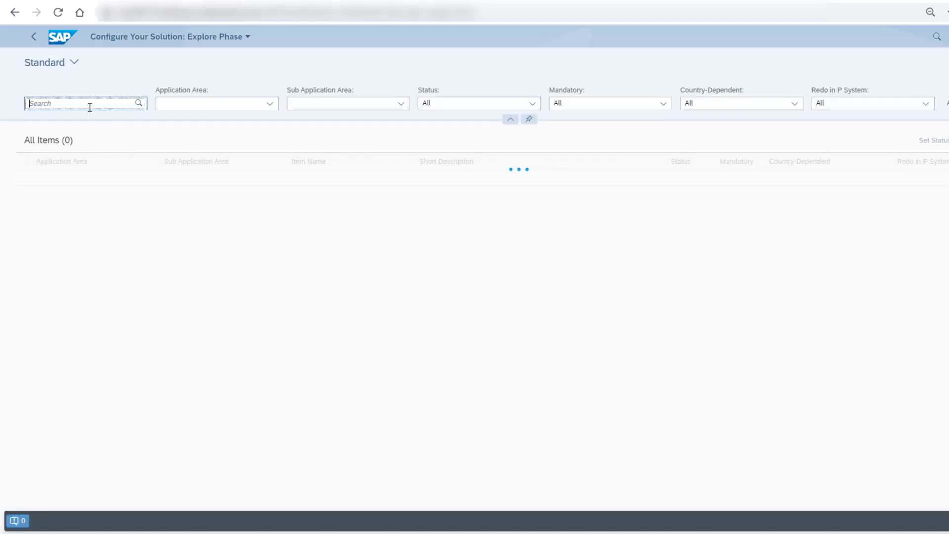
{"action": "type", "text": "project bill"}
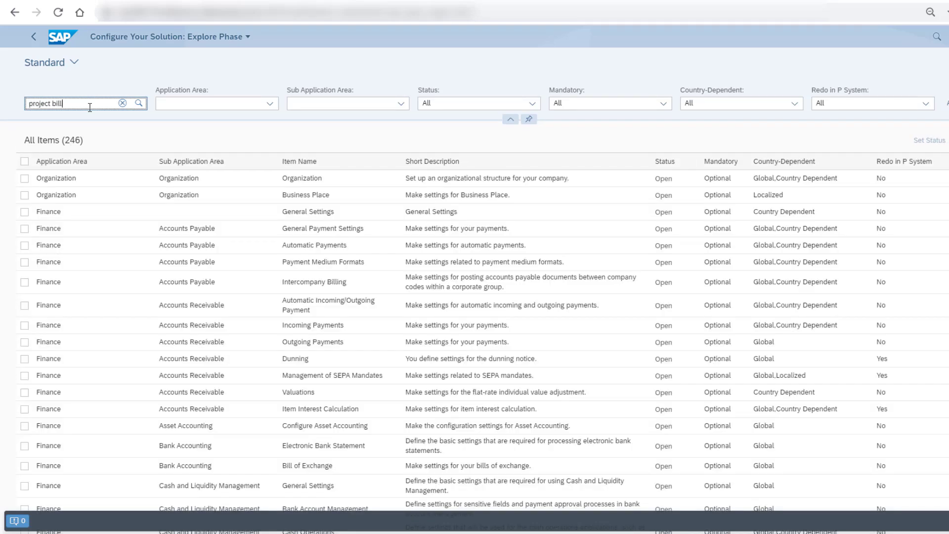
{"action": "type", "text": "ing"}
{"action": "key", "text": "Return"}
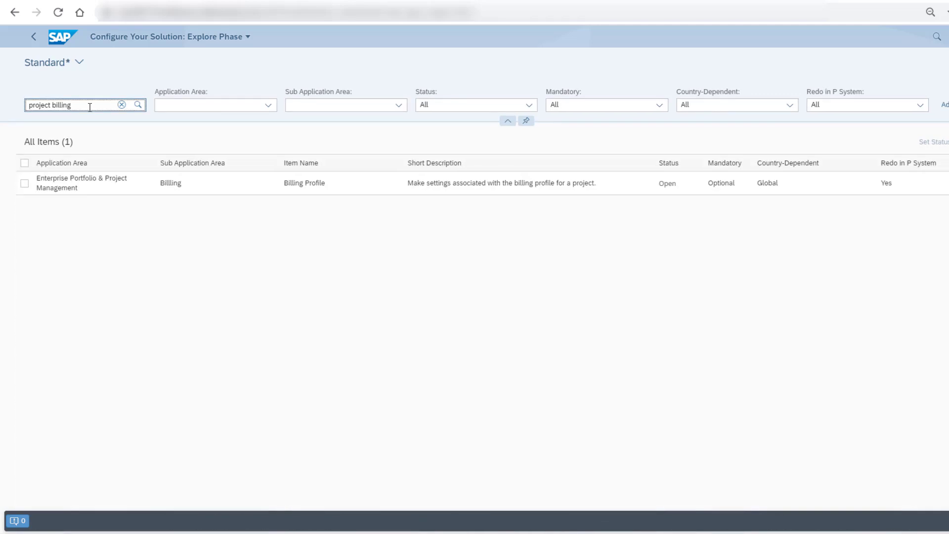
{"action": "left_click", "coordinate": [216, 183]}
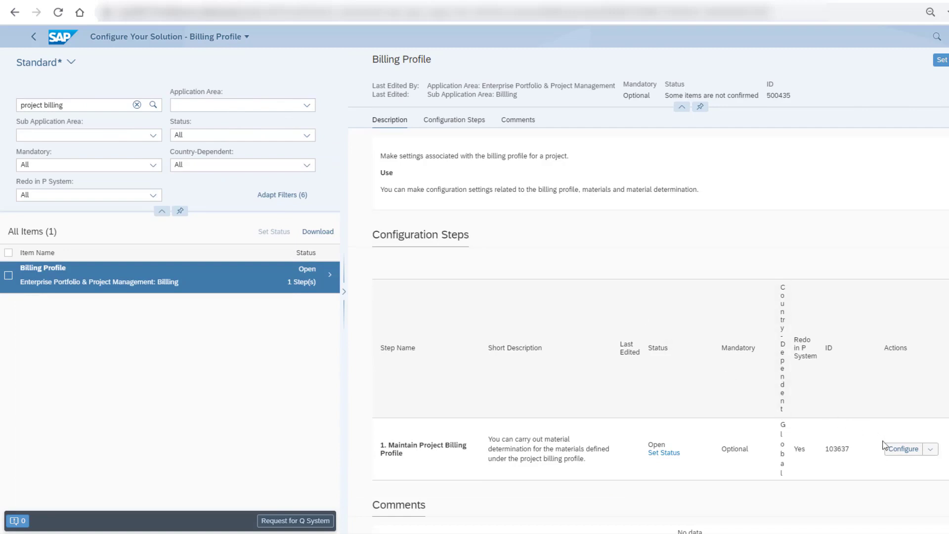
- Configure the billing profile step and list CMPRJBL001's material determination lines
{"action": "left_click", "coordinate": [901, 451]}
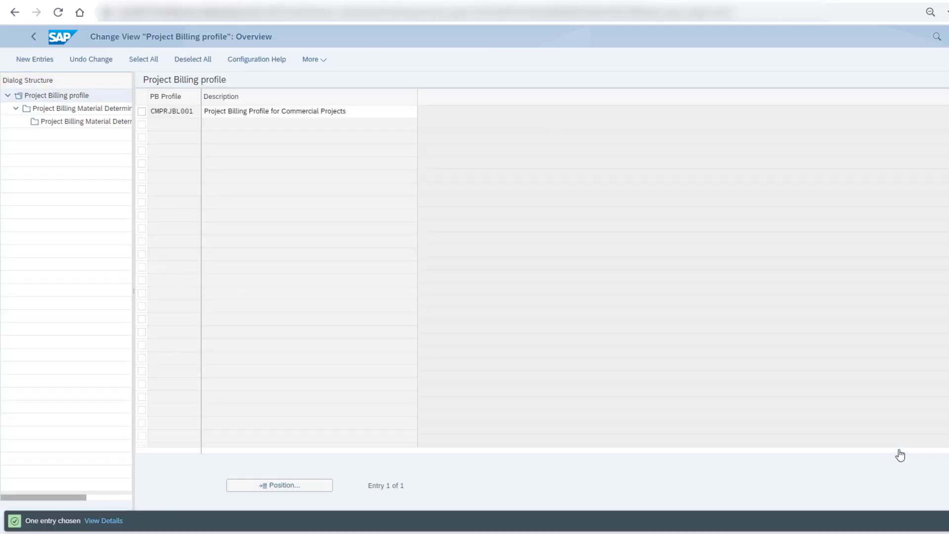
{"action": "left_click", "coordinate": [142, 113]}
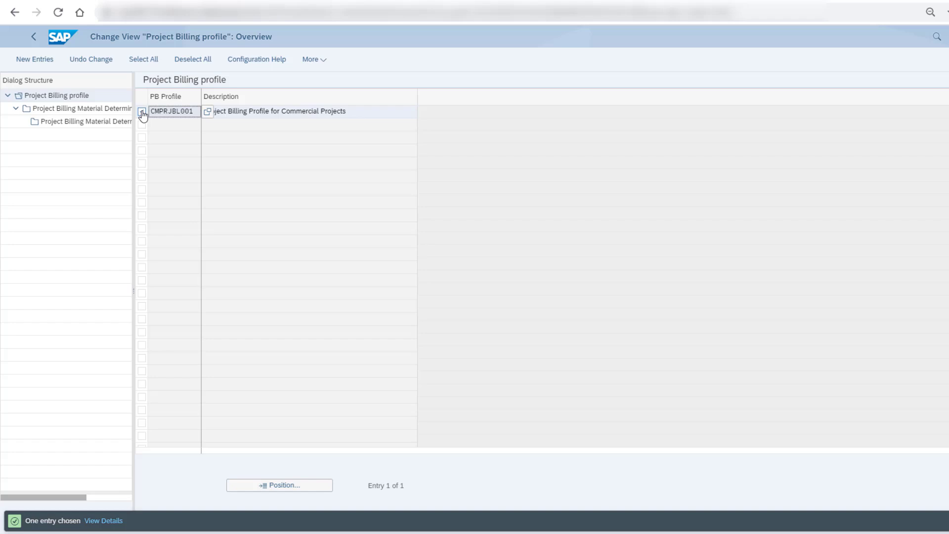
{"action": "double_click", "coordinate": [97, 109]}
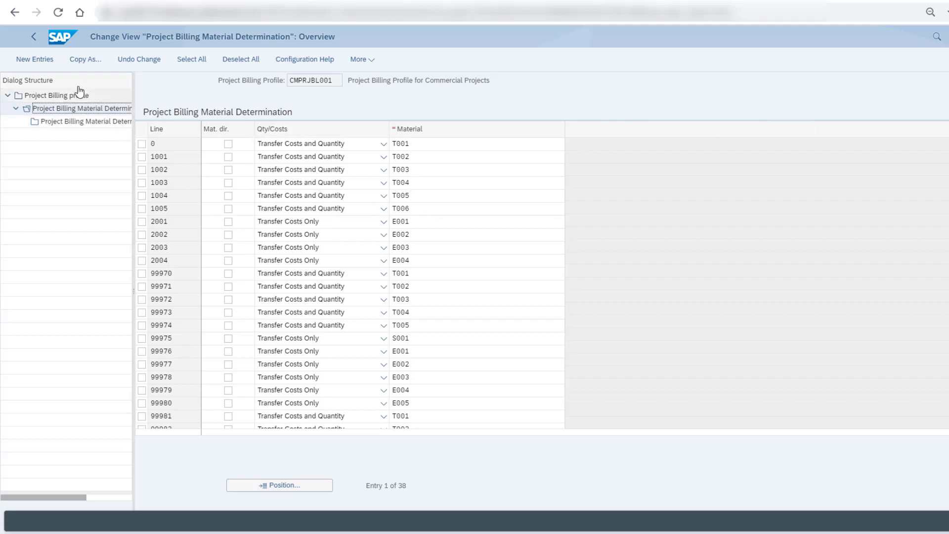
- Add and select line 1010 with Transfer Costs and Quantity and material T007
{"action": "left_click", "coordinate": [36, 63]}
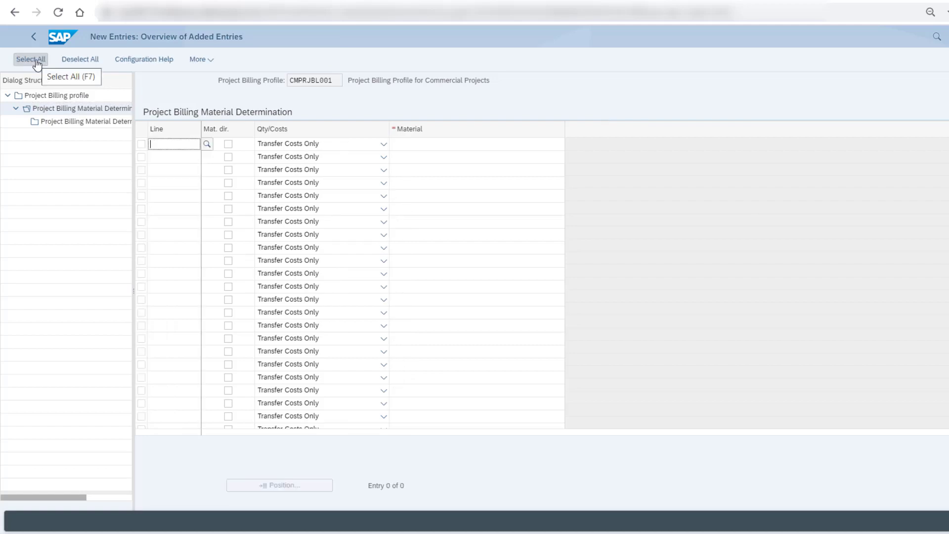
{"action": "type", "text": "1"}
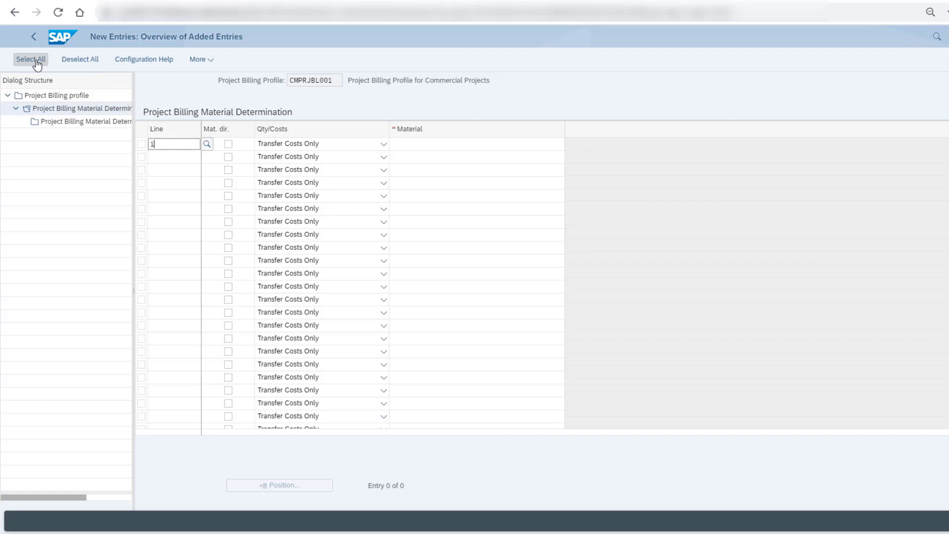
{"action": "type", "text": "010"}
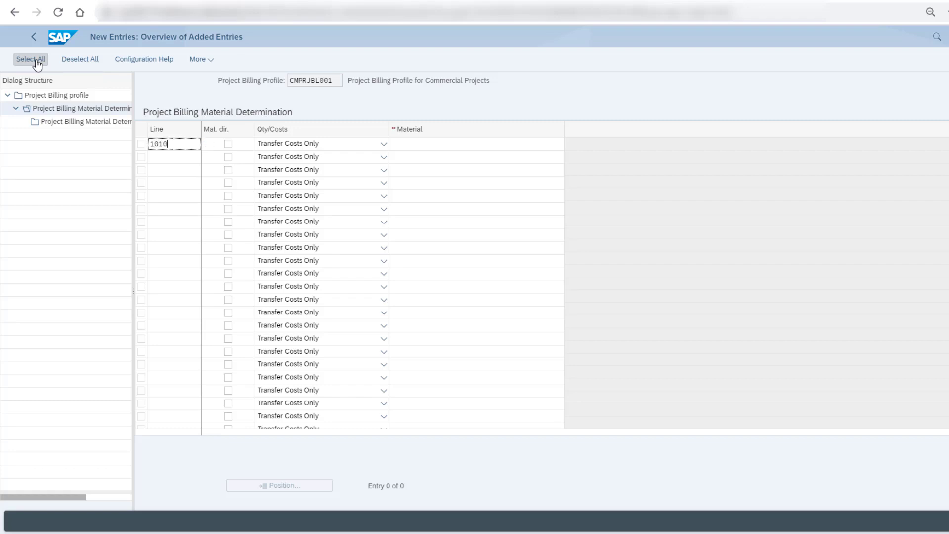
{"action": "left_click", "coordinate": [385, 148]}
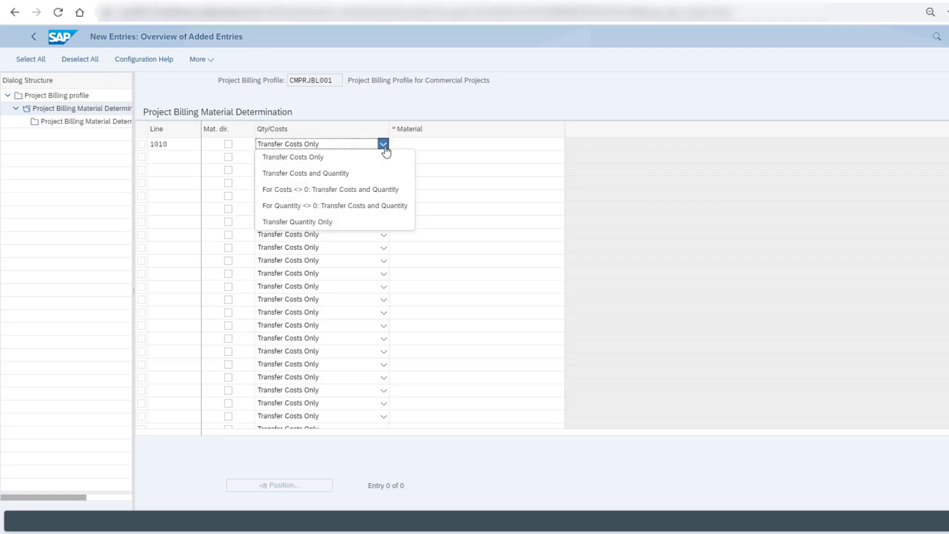
{"action": "left_click", "coordinate": [350, 174]}
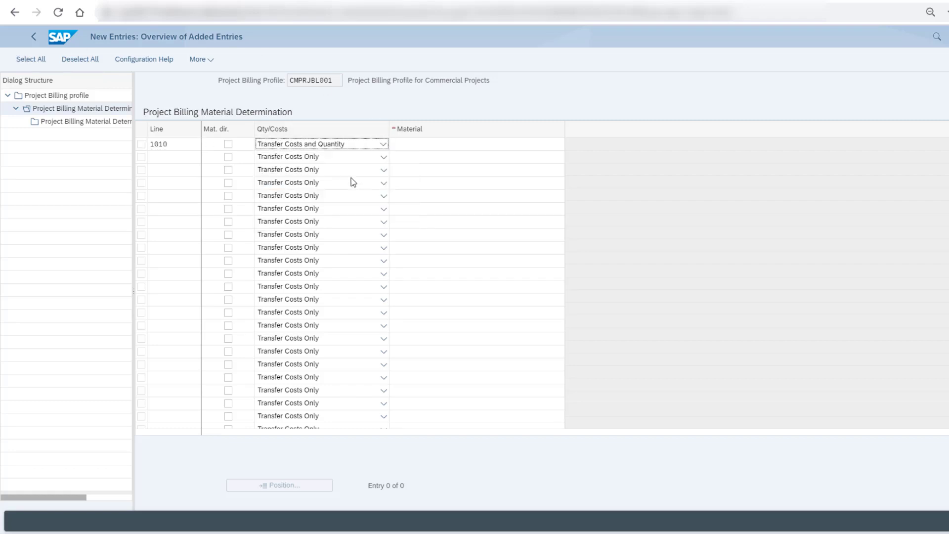
{"action": "left_click", "coordinate": [417, 148]}
{"action": "type", "text": "T007"}
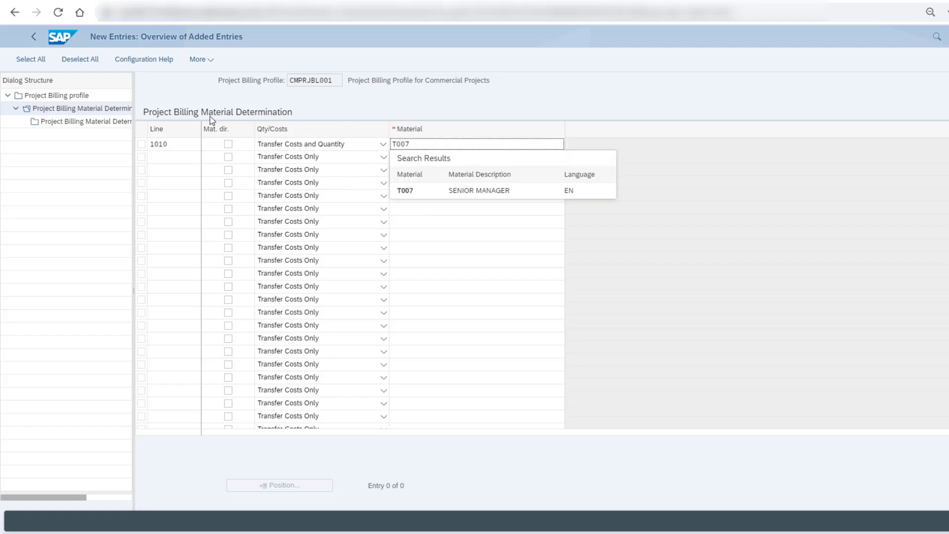
{"action": "key", "text": "Escape"}
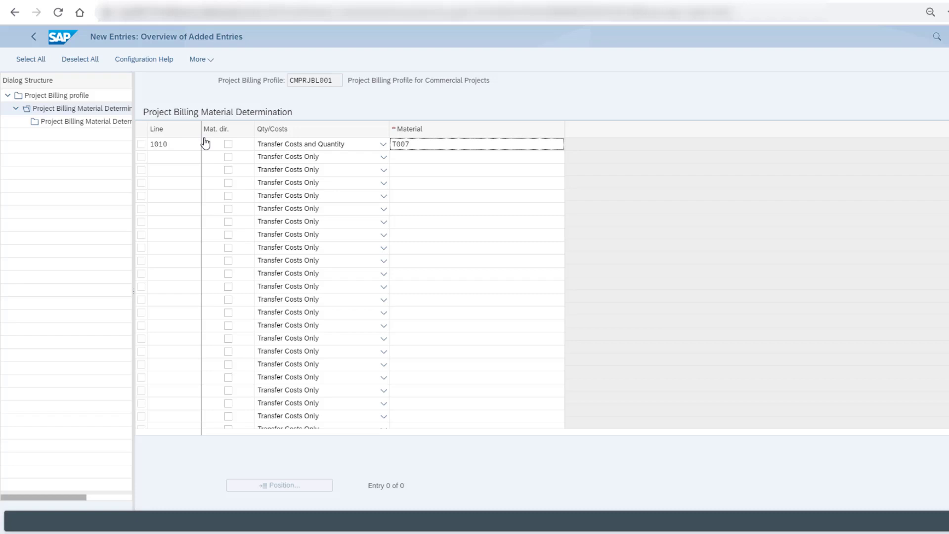
{"action": "key", "text": "Return"}
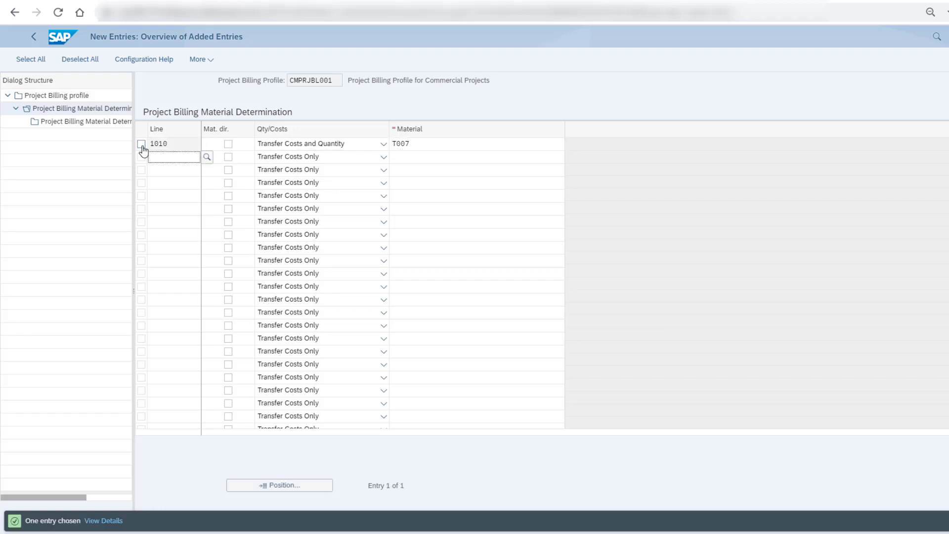
{"action": "left_click", "coordinate": [142, 144]}
- Give line 1010 an ACTIVITYTYPE criterion with value T007
{"action": "double_click", "coordinate": [102, 123]}
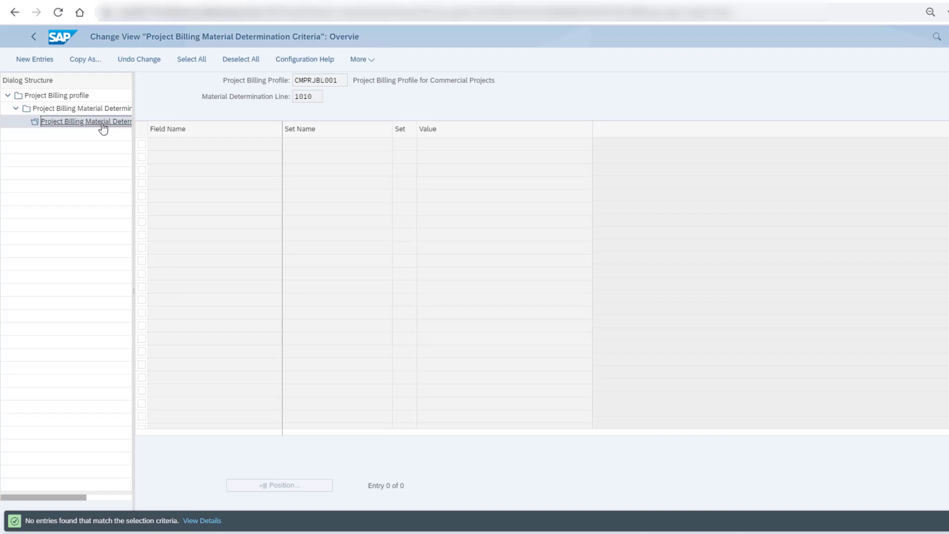
{"action": "left_click", "coordinate": [45, 61]}
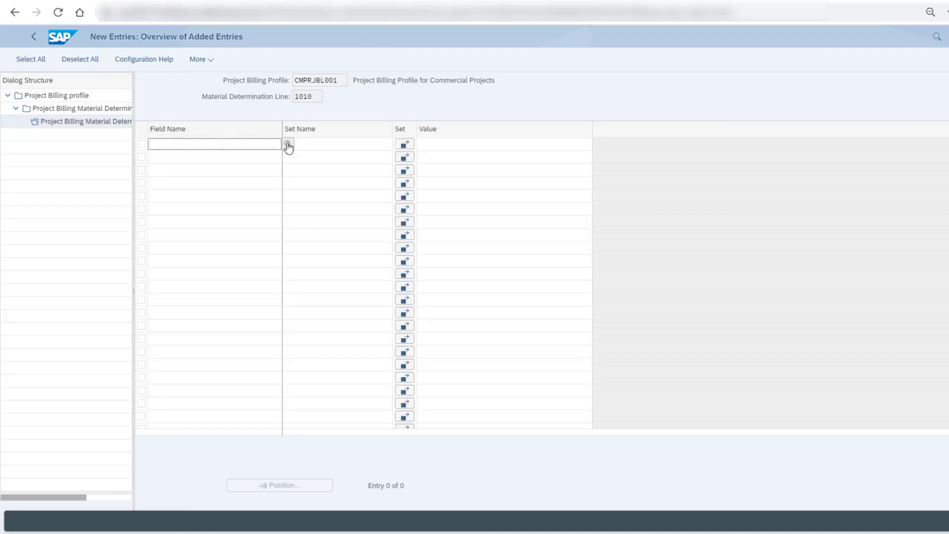
{"action": "left_click", "coordinate": [288, 145]}
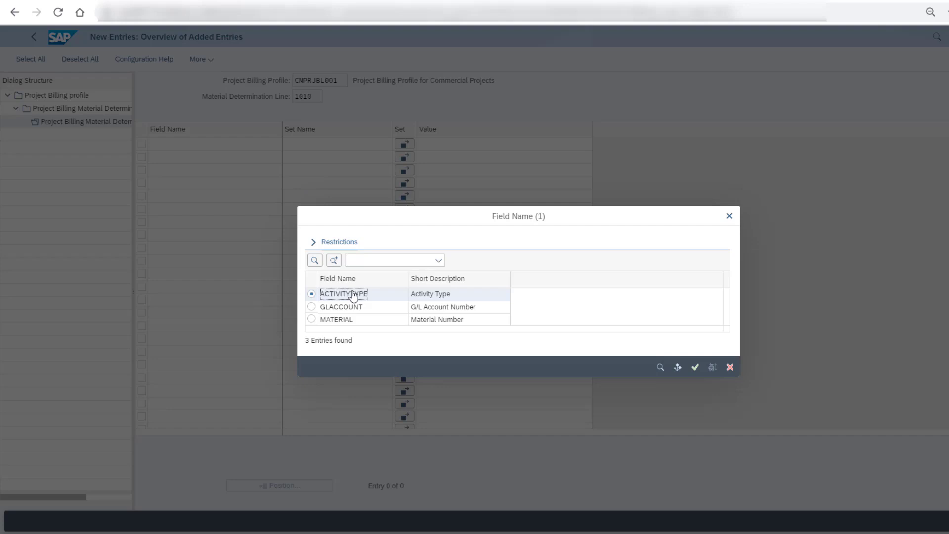
{"action": "double_click", "coordinate": [424, 296]}
{"action": "left_click", "coordinate": [444, 149]}
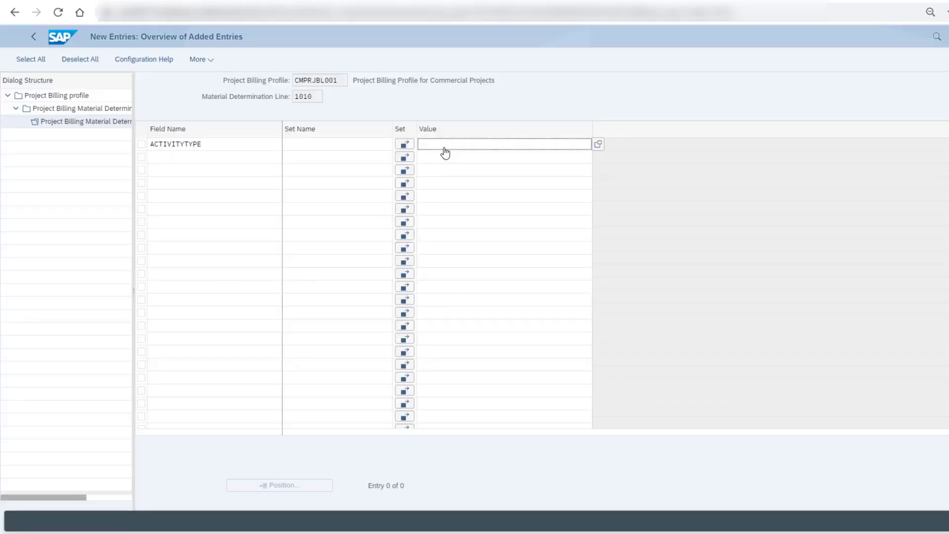
{"action": "type", "text": "T007"}
{"action": "left_click", "coordinate": [233, 157]}
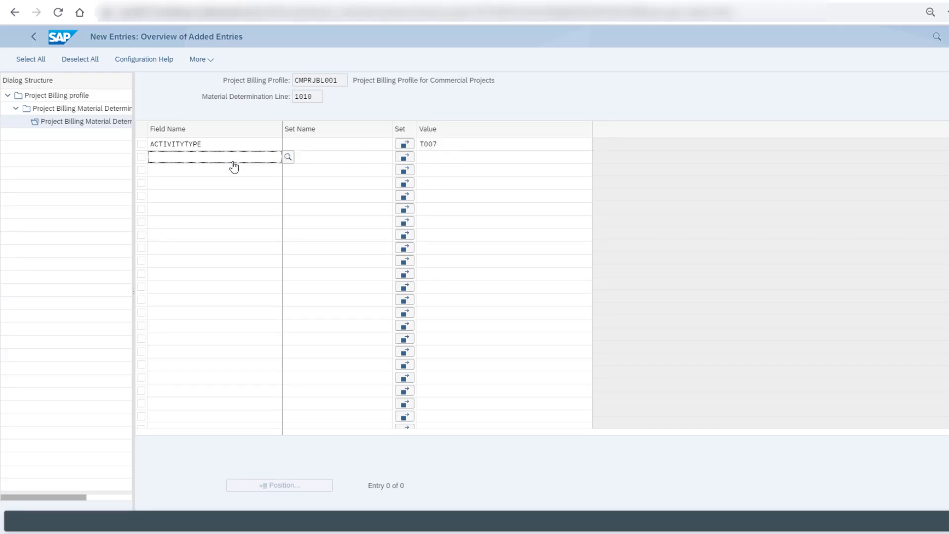
- Add a second criterion, GLACCOUNT with set YBPS_T006, to line 1010
{"action": "left_click", "coordinate": [287, 157]}
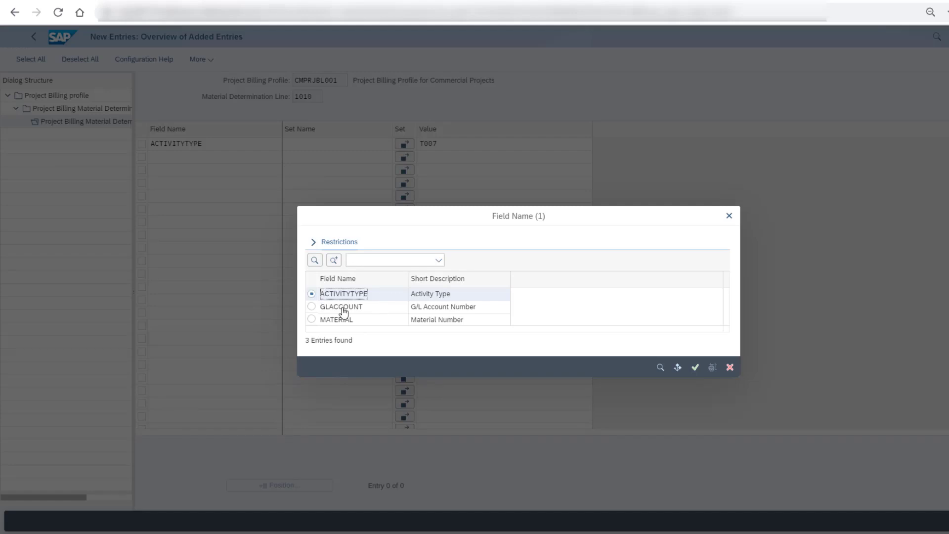
{"action": "left_click", "coordinate": [343, 310]}
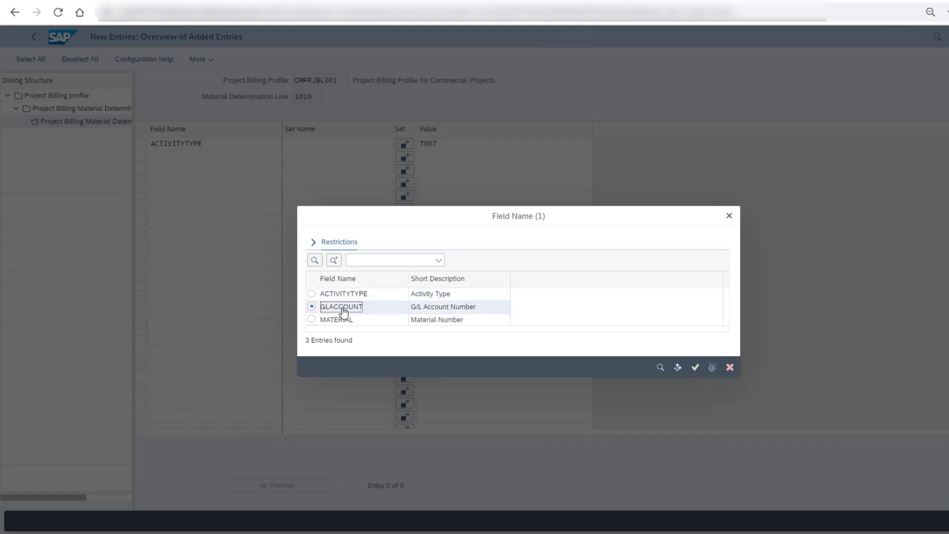
{"action": "left_click", "coordinate": [695, 368]}
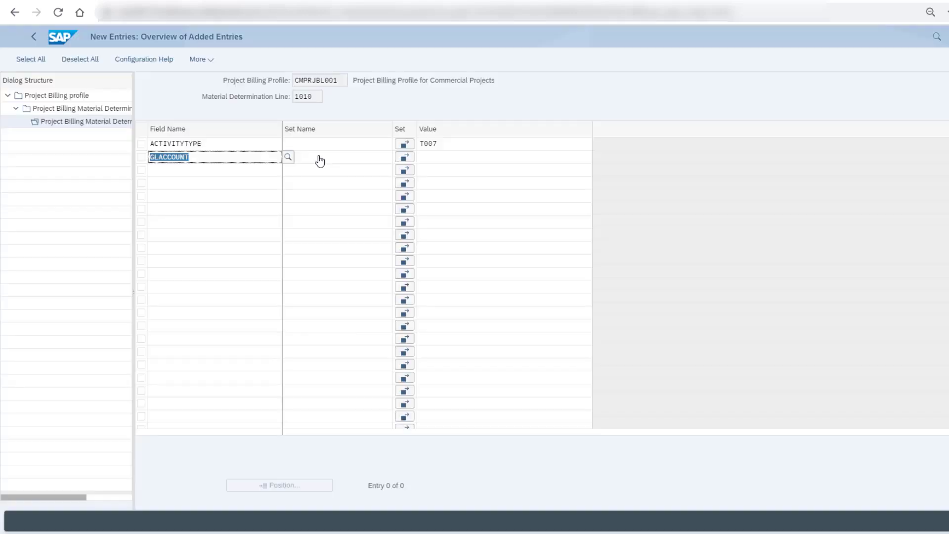
{"action": "left_click", "coordinate": [320, 158]}
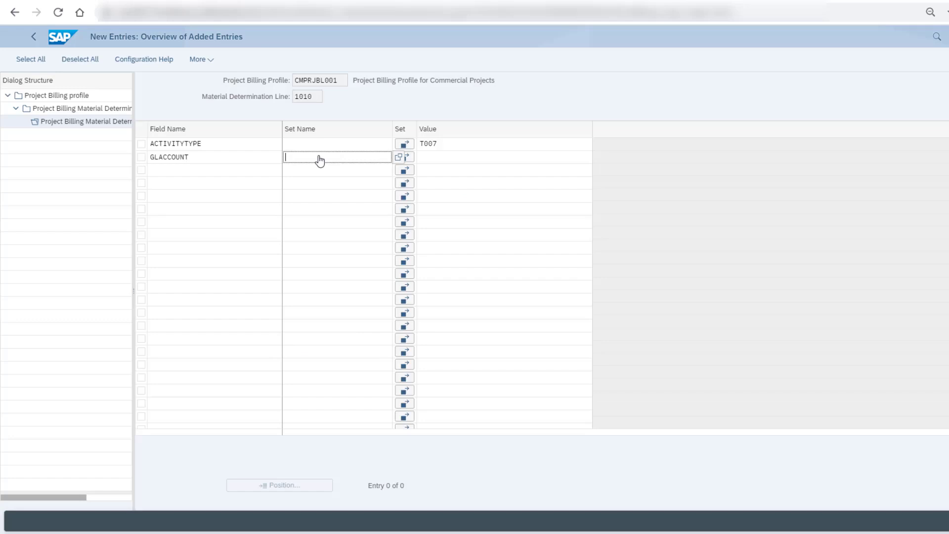
{"action": "type", "text": "YBPS_T006"}
{"action": "key", "text": "Return"}
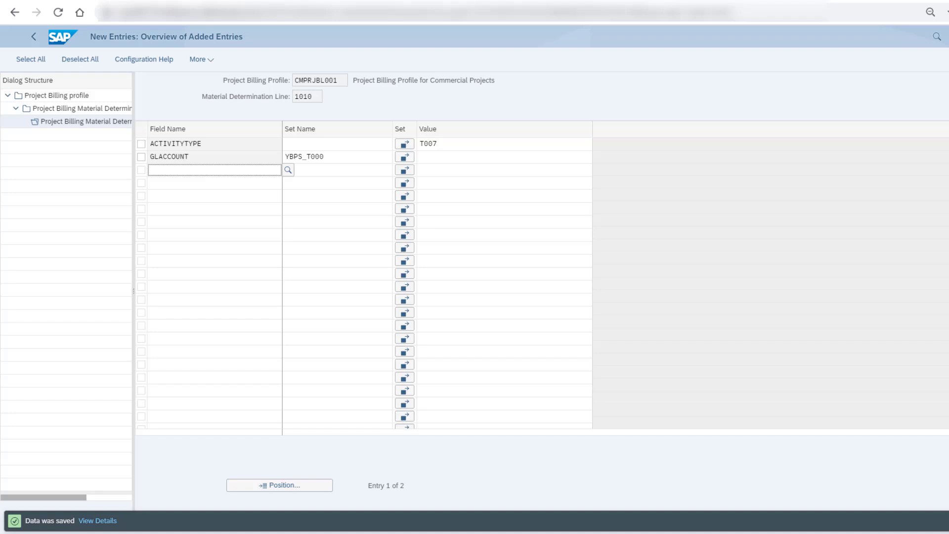
{"action": "left_click", "coordinate": [82, 108]}
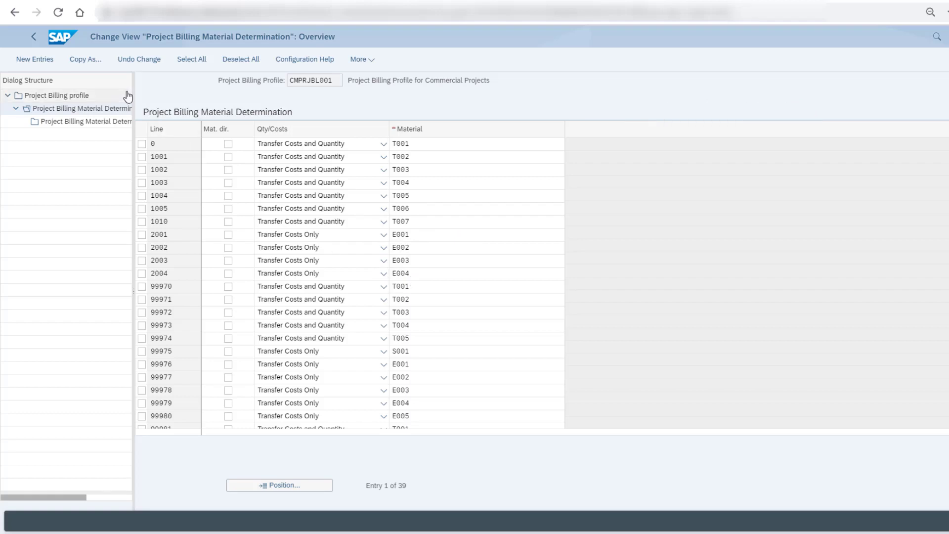
- Add line 2005 with material E005 and show its empty criteria list
{"action": "left_click", "coordinate": [35, 60]}
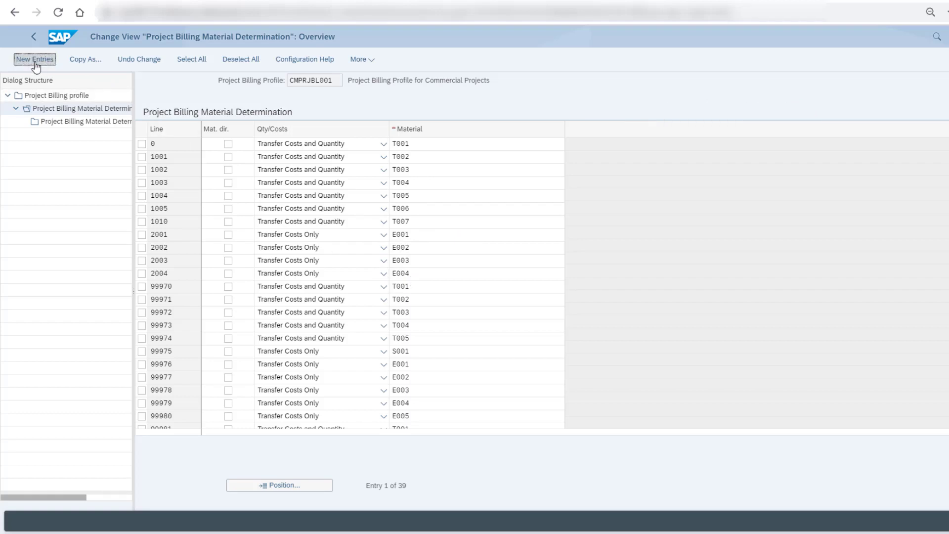
{"action": "type", "text": "2005"}
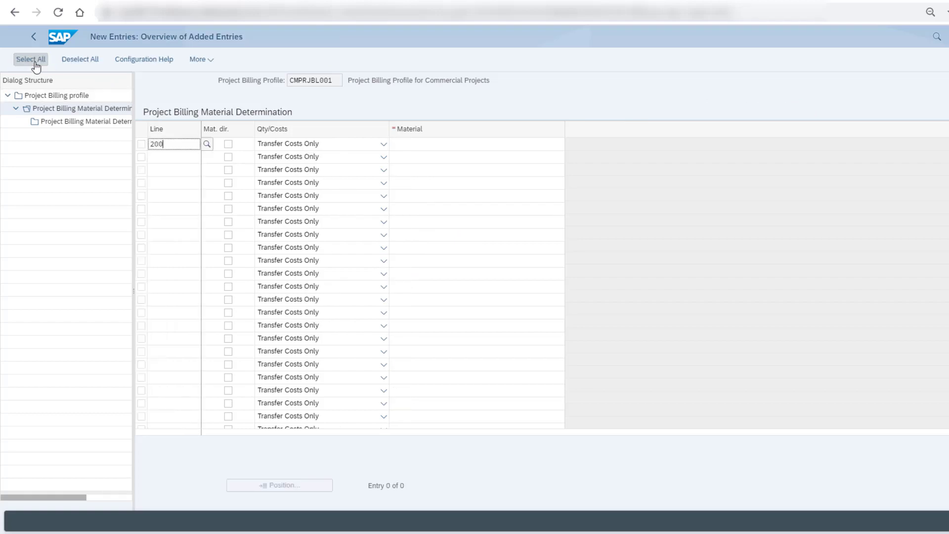
{"action": "left_click", "coordinate": [427, 146]}
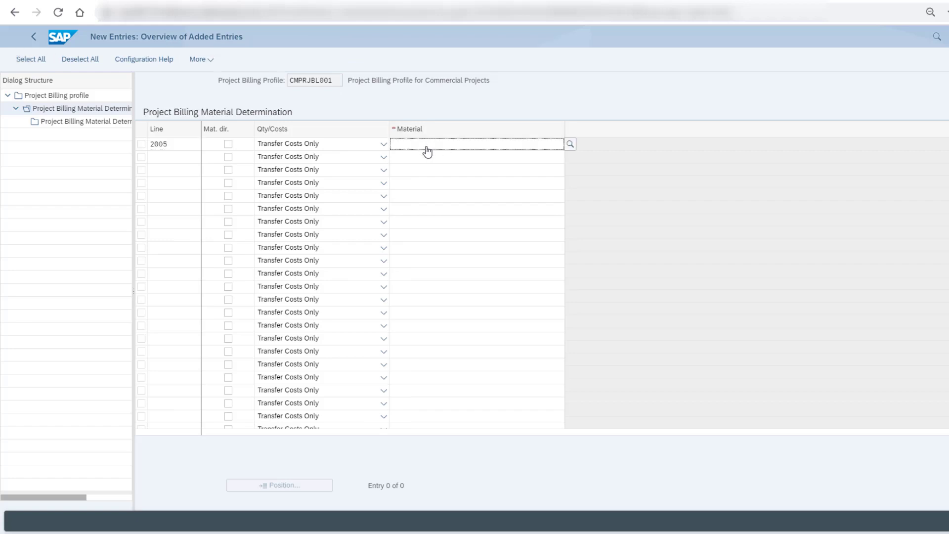
{"action": "type", "text": "E005"}
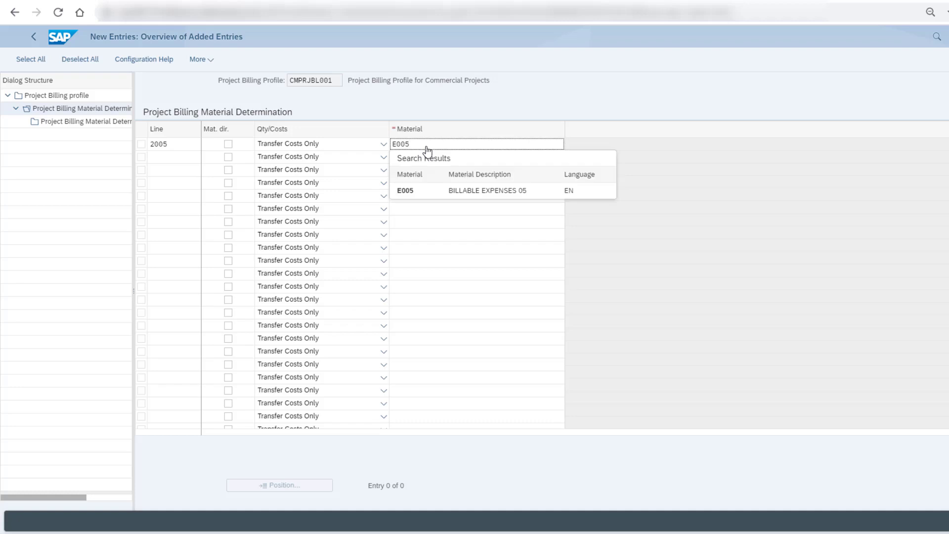
{"action": "key", "text": "Return"}
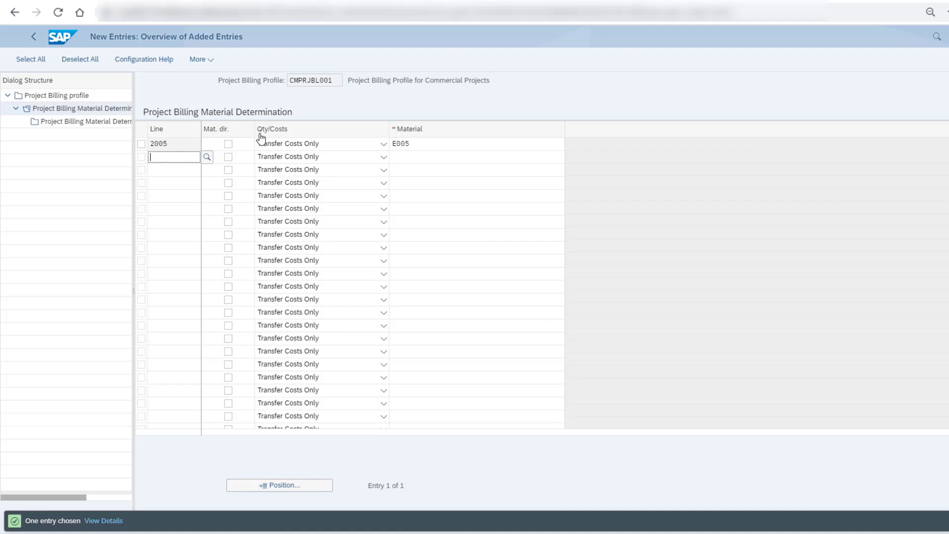
{"action": "left_click", "coordinate": [141, 144]}
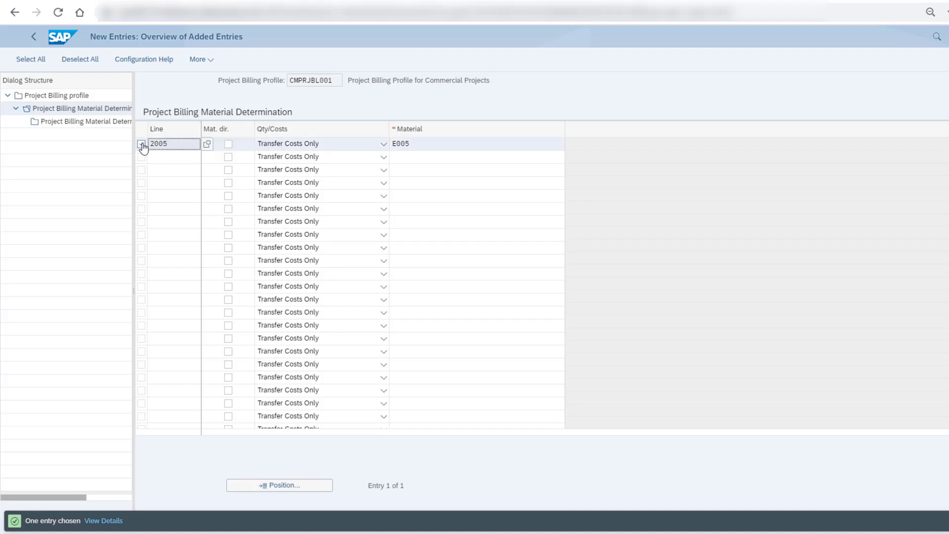
{"action": "left_click", "coordinate": [108, 123]}
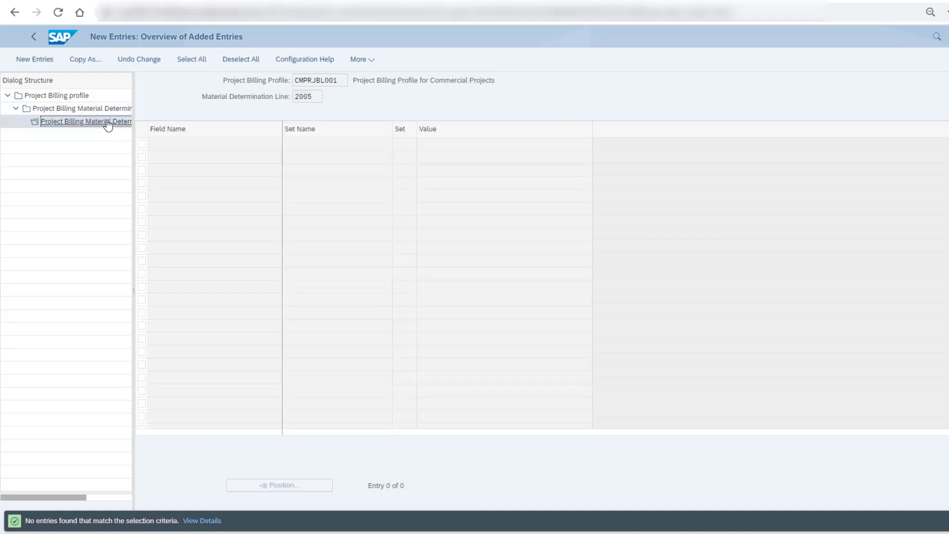
- Give line 2005 a GLACCOUNT criterion with set YBPS_E005 and save it
{"action": "left_click", "coordinate": [42, 61]}
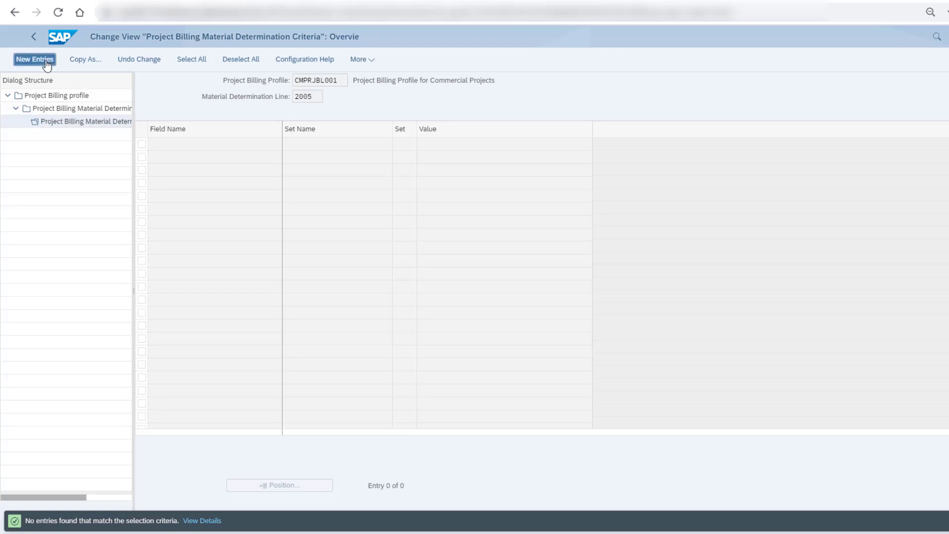
{"action": "left_click", "coordinate": [288, 144]}
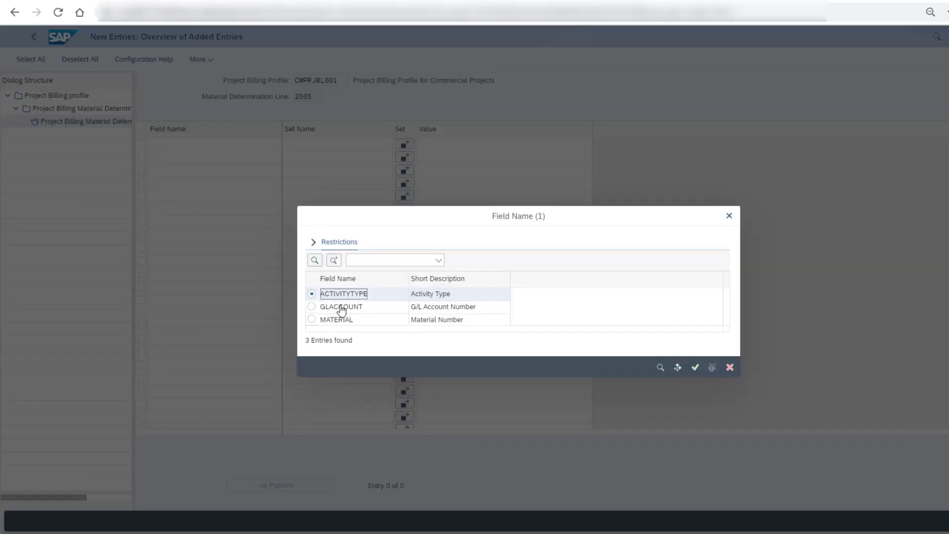
{"action": "left_click", "coordinate": [340, 307]}
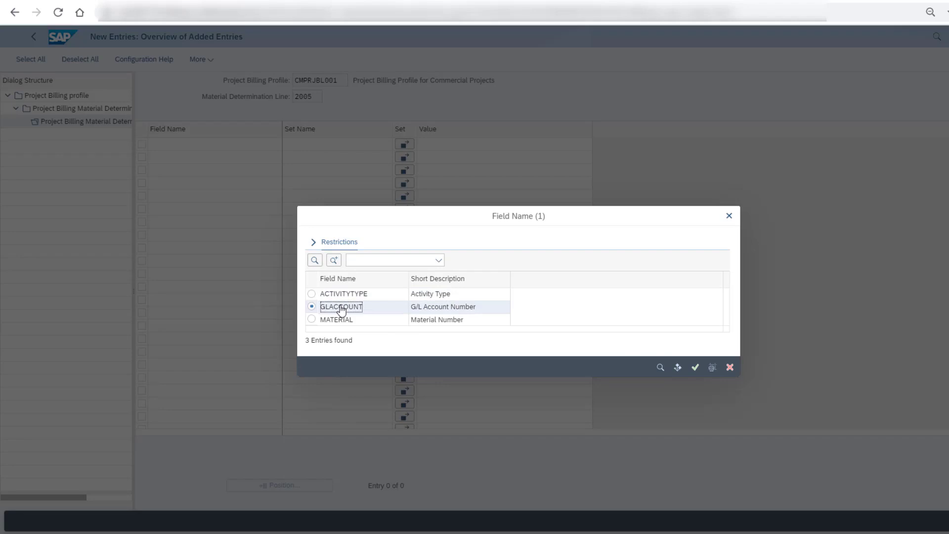
{"action": "left_click", "coordinate": [695, 367]}
{"action": "left_click", "coordinate": [371, 145]}
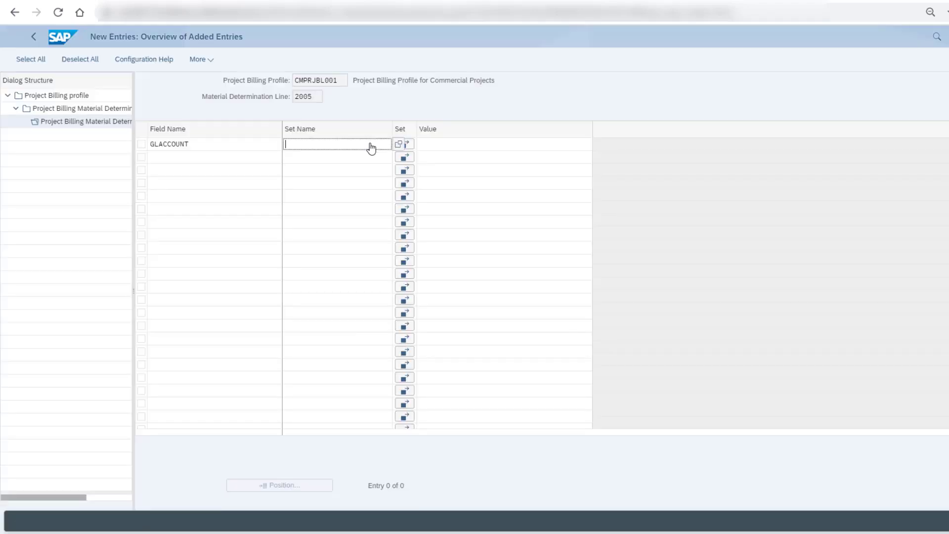
{"action": "type", "text": "YBPS_"}
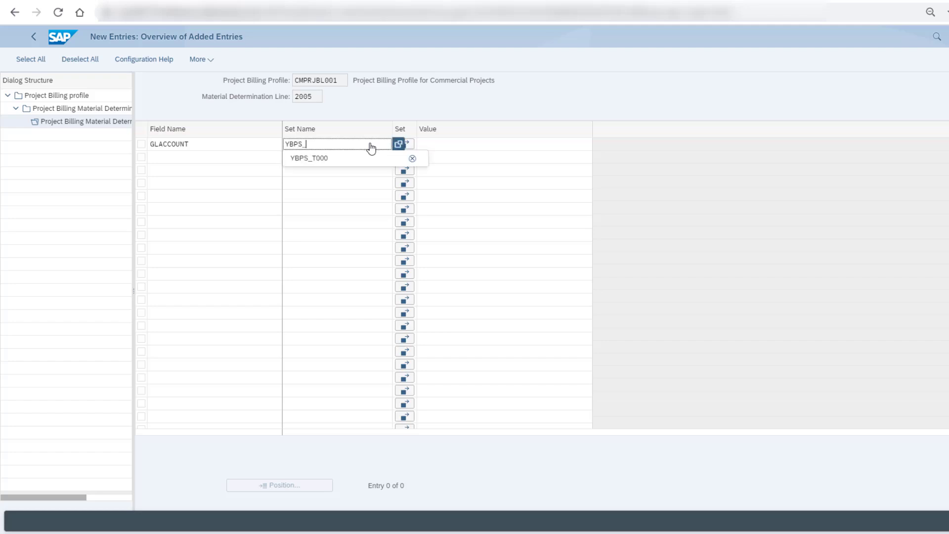
{"action": "type", "text": "E005"}
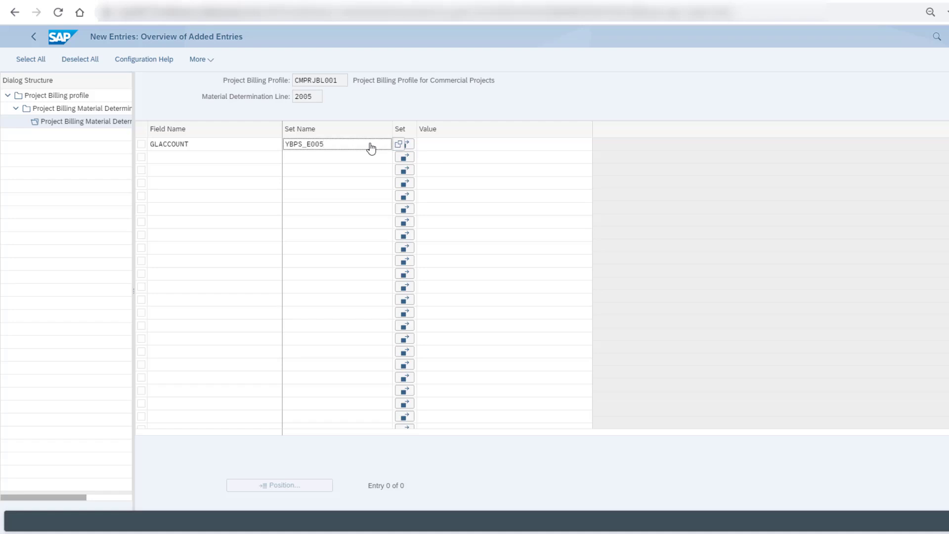
{"action": "key", "text": "Return"}
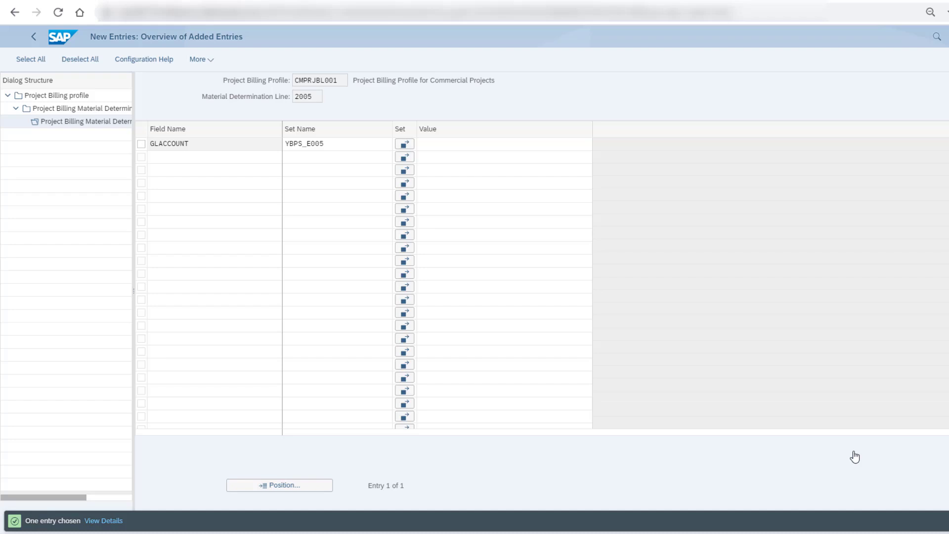
{"action": "key", "text": "ctrl+s"}
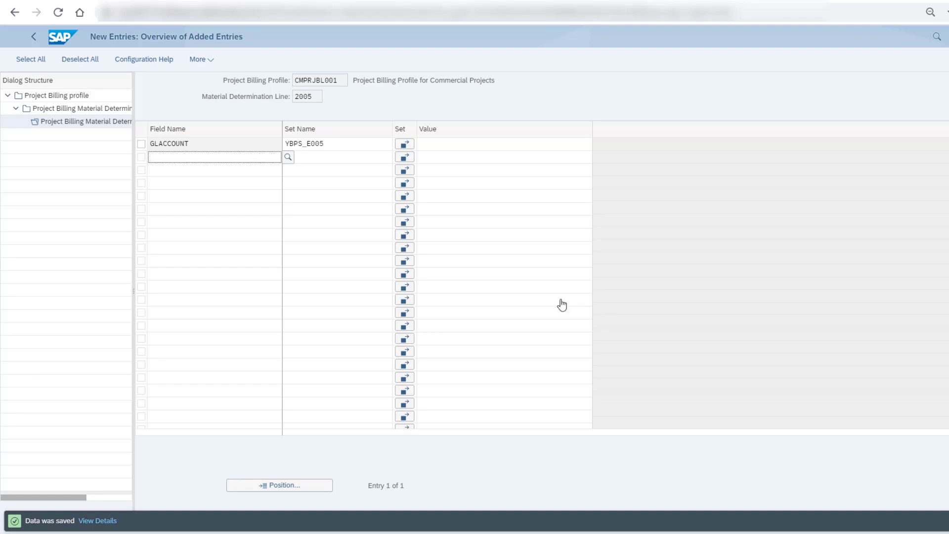
{"action": "left_click", "coordinate": [33, 37]}
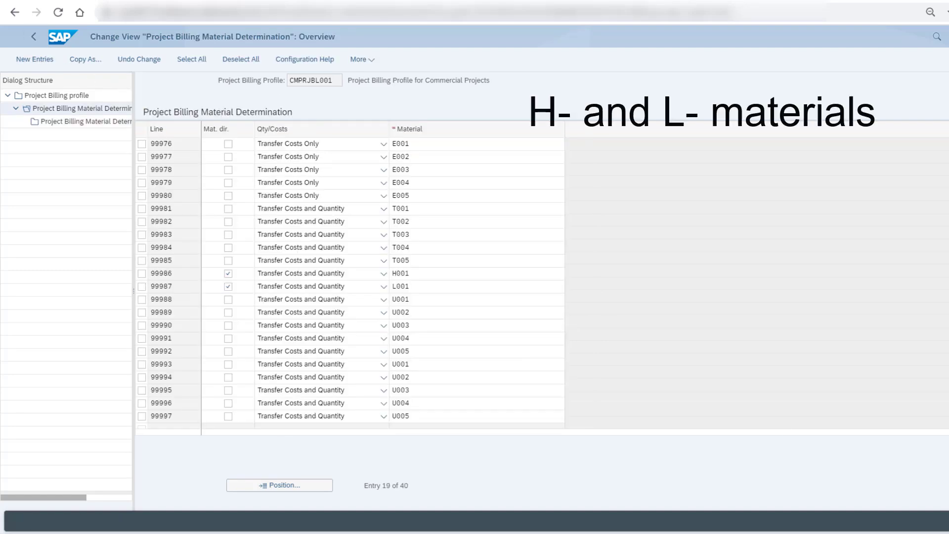
{"action": "left_click", "coordinate": [142, 276]}
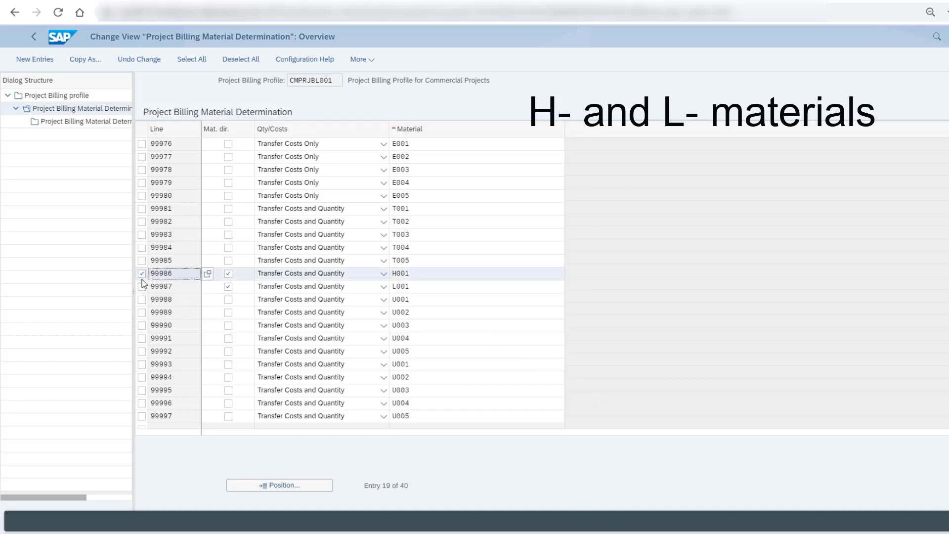
{"action": "left_click", "coordinate": [141, 287]}
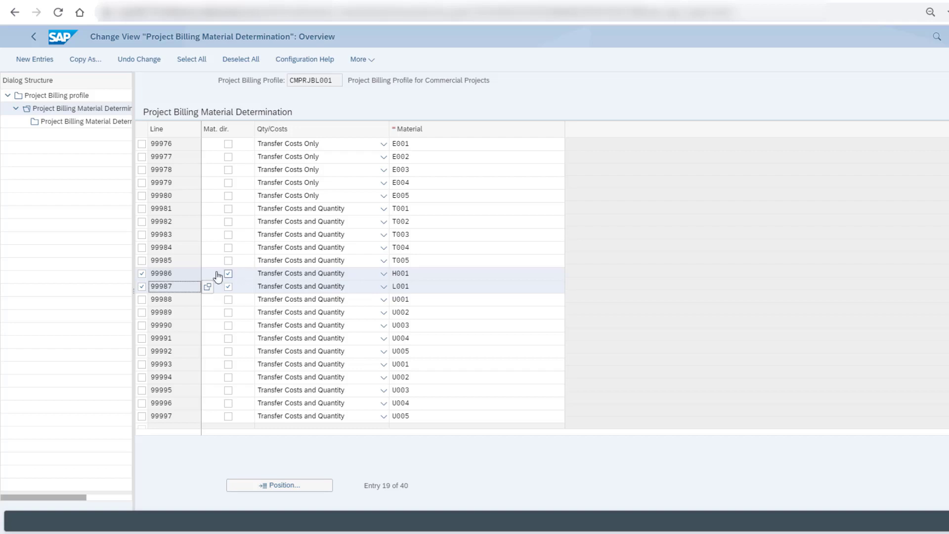
{"action": "left_click", "coordinate": [142, 287]}
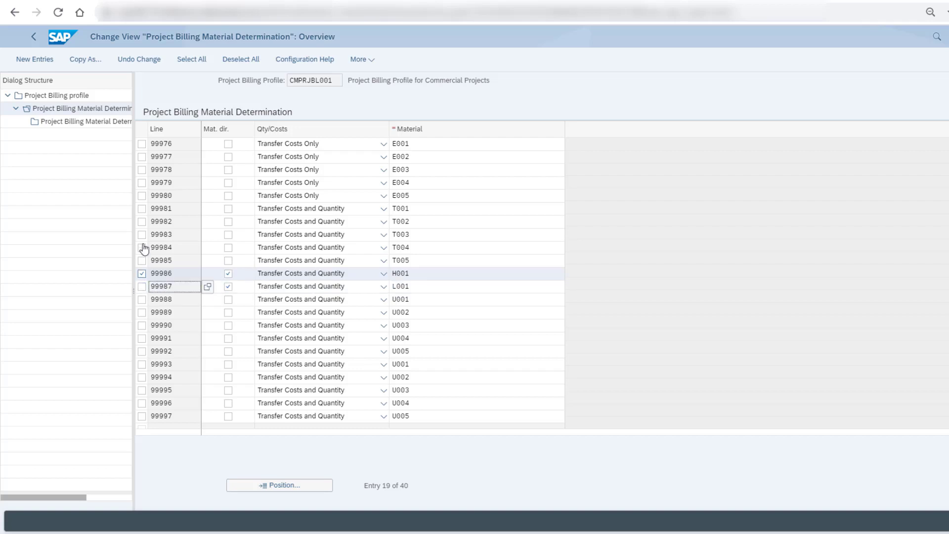
{"action": "left_click", "coordinate": [105, 123]}
{"action": "double_click", "coordinate": [105, 123]}
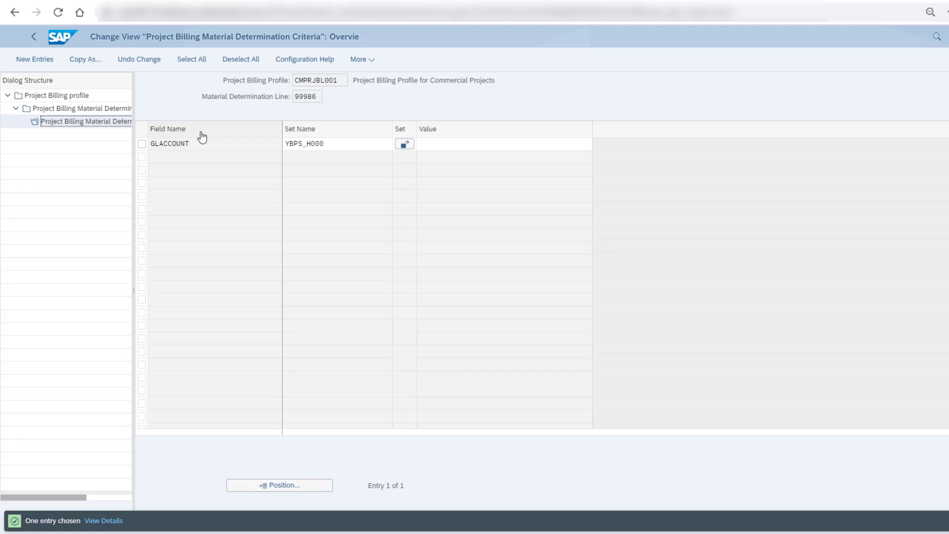
{"action": "left_click", "coordinate": [34, 42]}
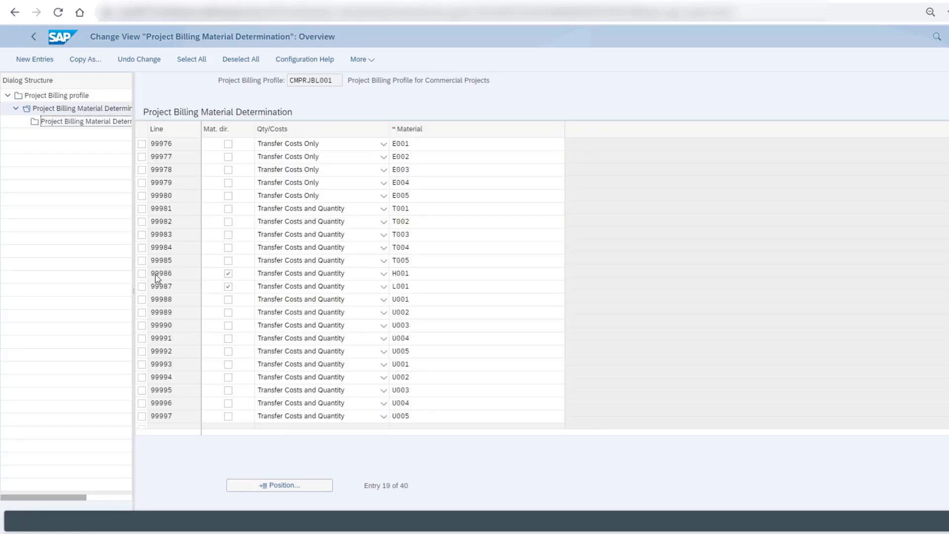
{"action": "left_click", "coordinate": [142, 289]}
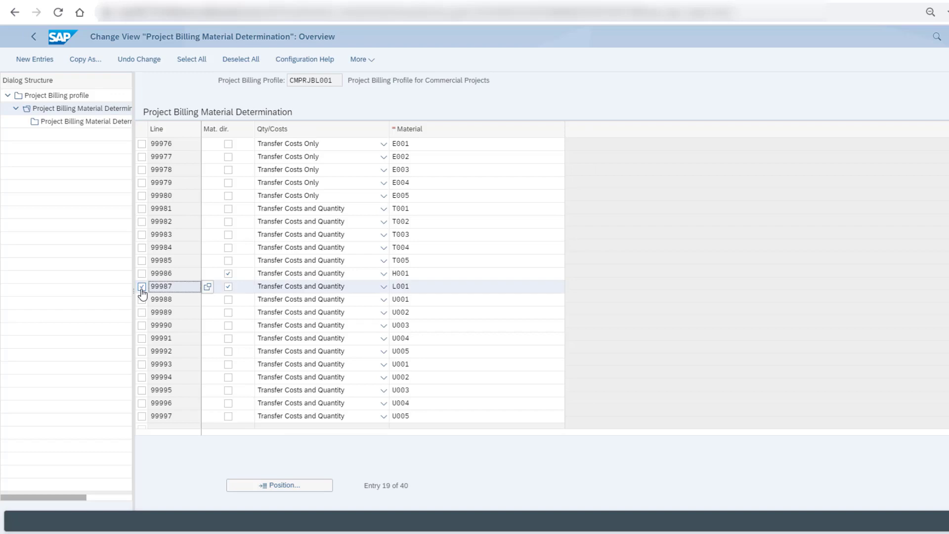
{"action": "double_click", "coordinate": [103, 123]}
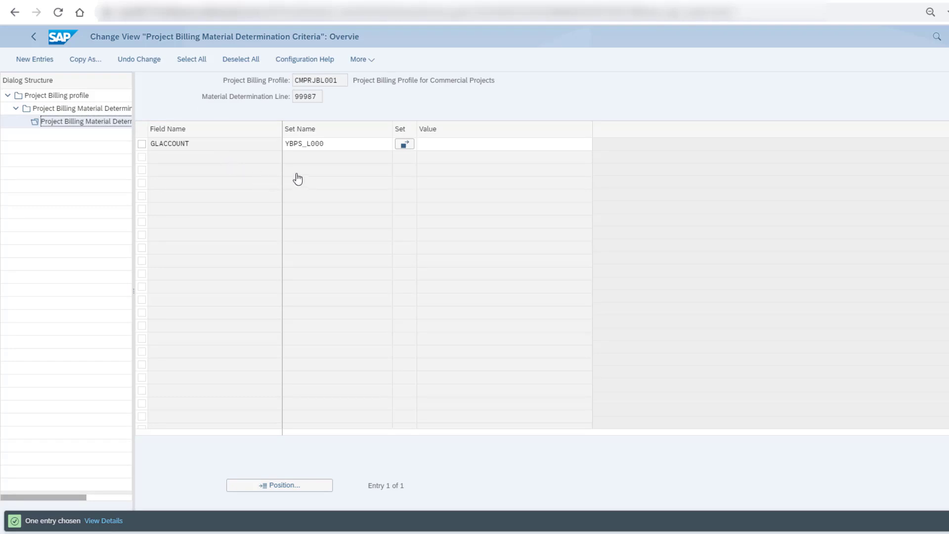
{"action": "left_click", "coordinate": [31, 39]}
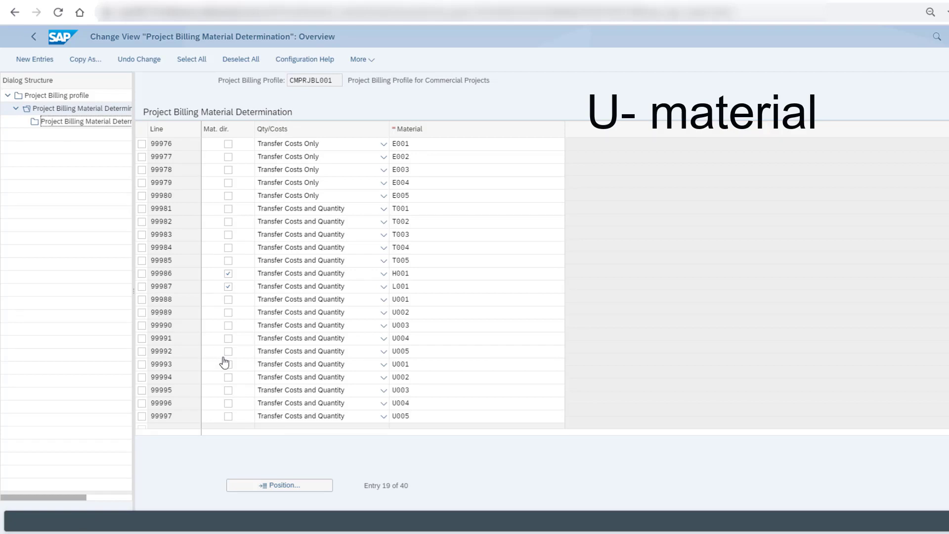
- Show the criteria for line 99993 with material U001
{"action": "left_click", "coordinate": [142, 366]}
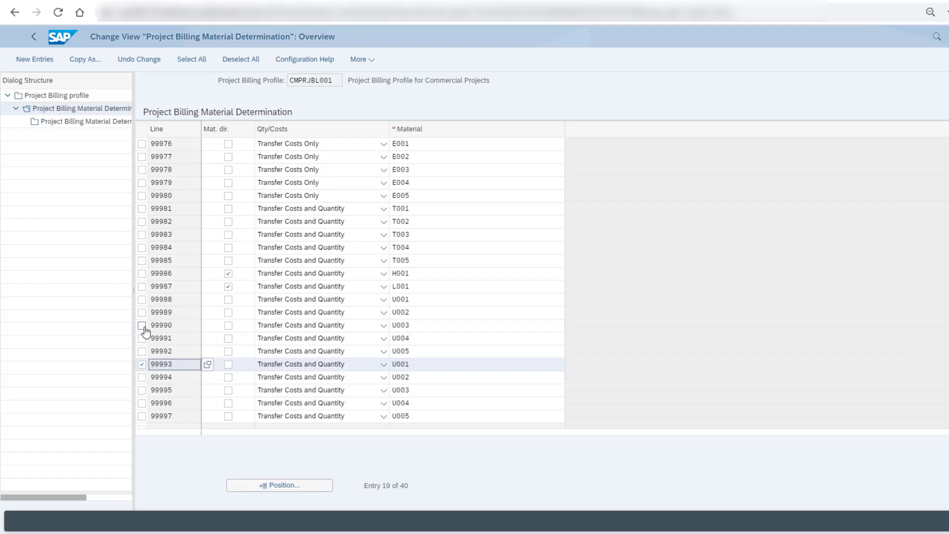
{"action": "double_click", "coordinate": [89, 122]}
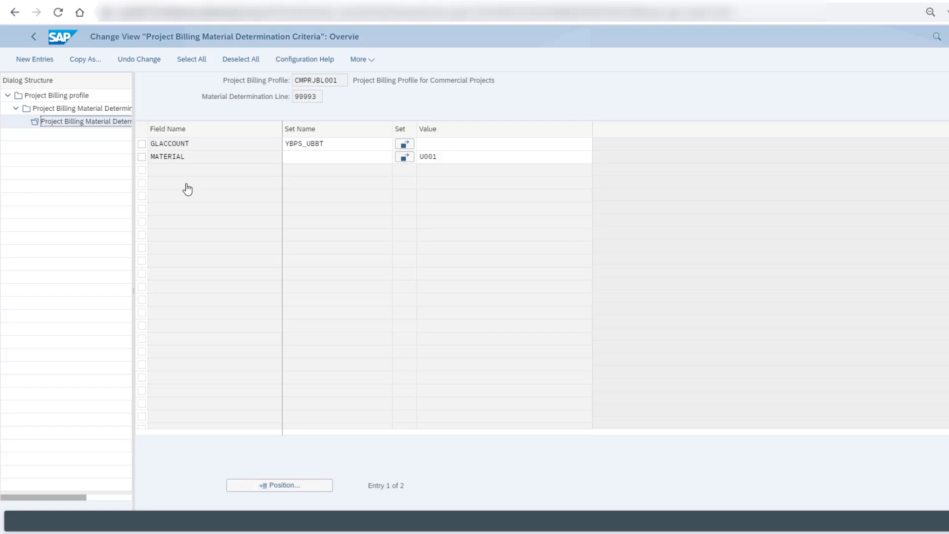
- Go back to the list and open the criteria for line 99975 (S001)
{"action": "key", "text": "F3"}
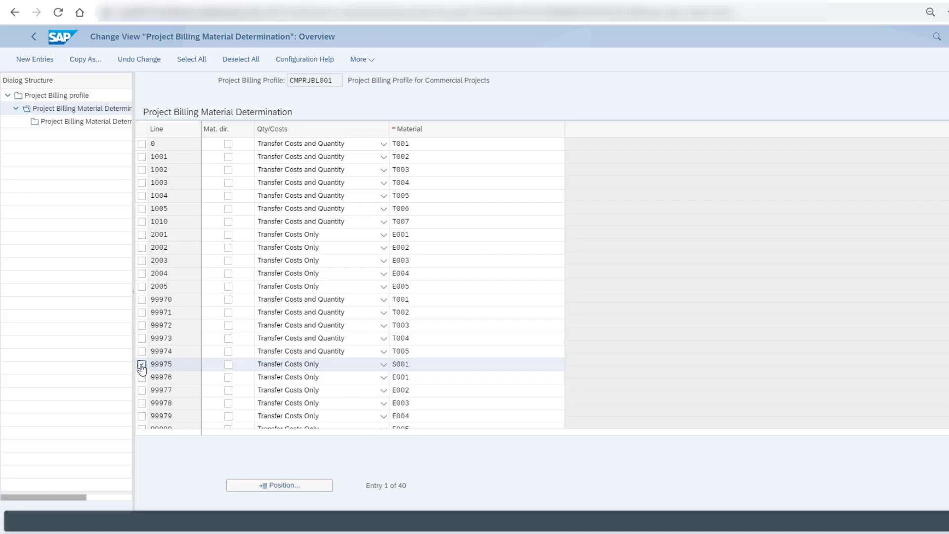
{"action": "double_click", "coordinate": [101, 123]}
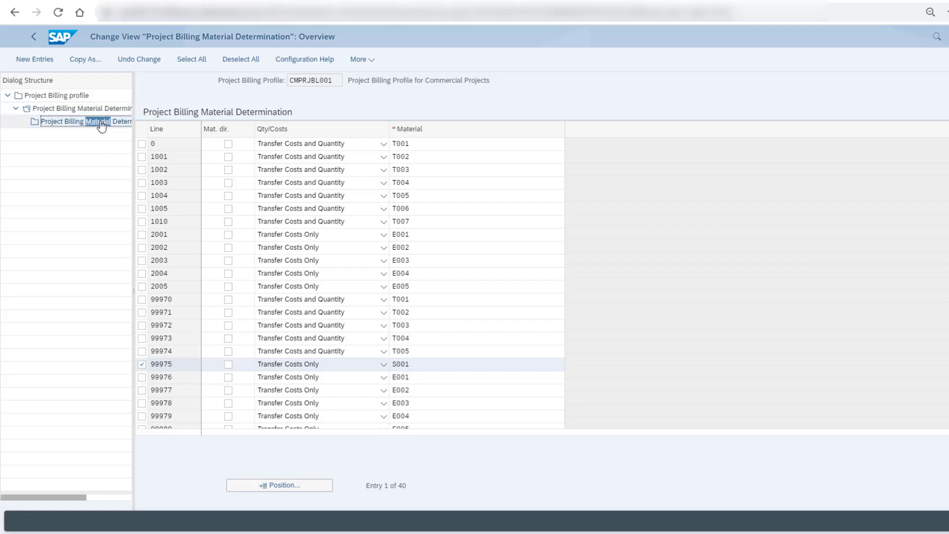